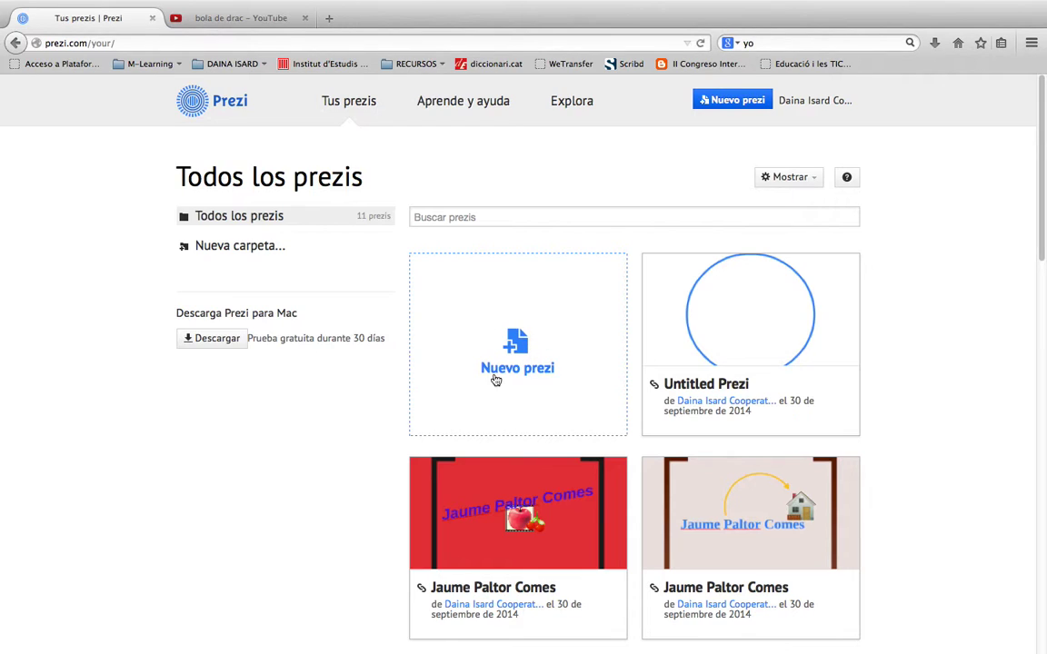
Create a new prezi from the Nuevo prezi tile on the Tus prezis page
click(520, 351)
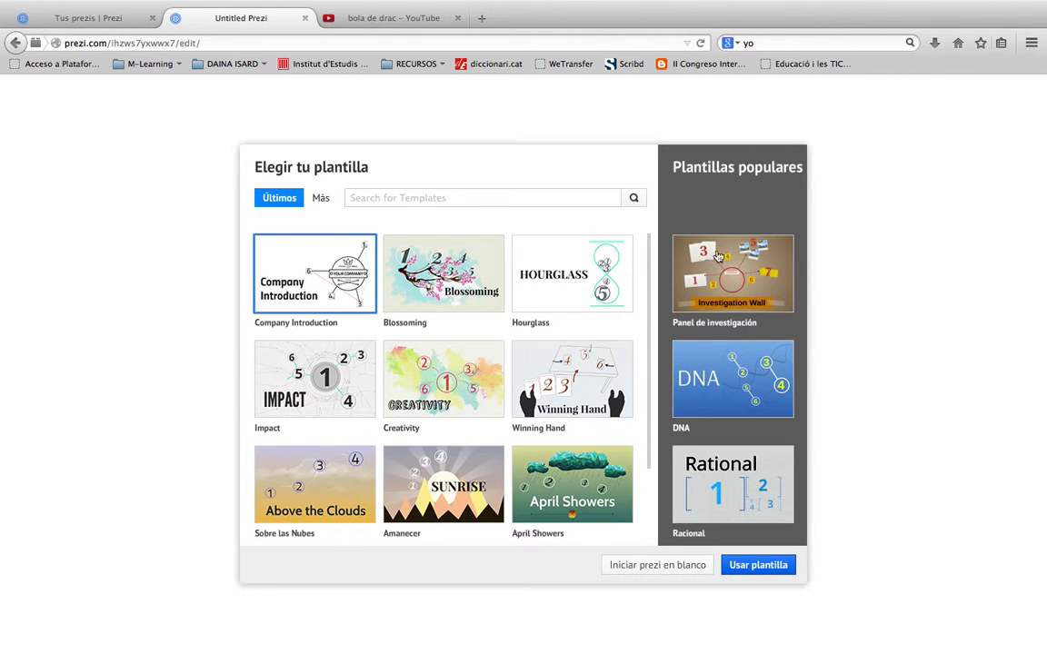
Scroll past the template list and start a blank prezi (Iniciar prezi en blanco)
click(649, 434)
drag(649, 434, 660, 336)
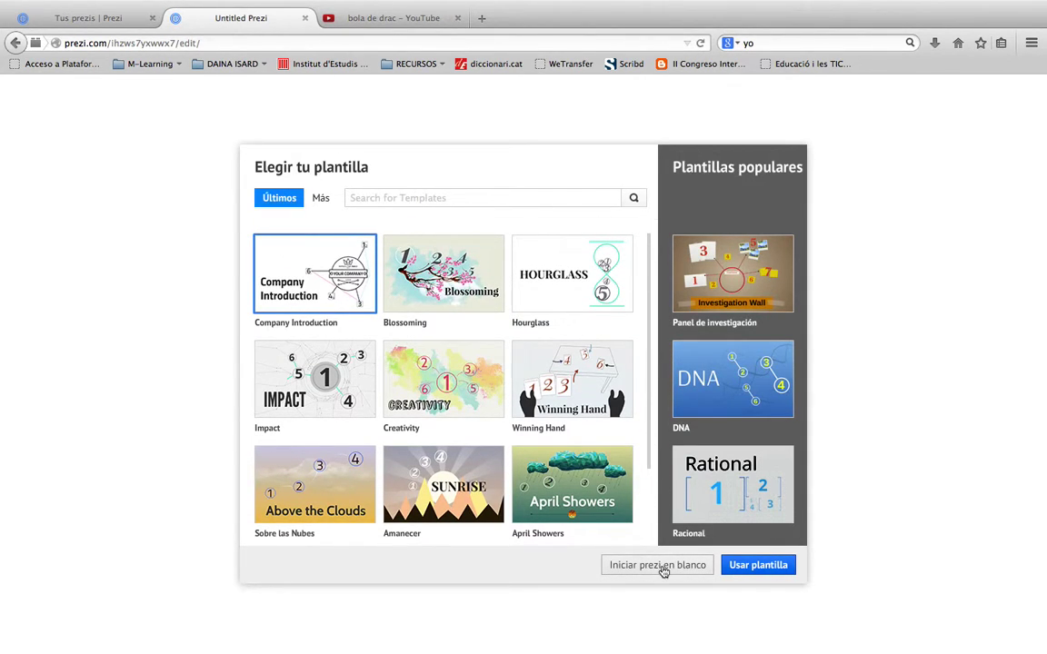
click(651, 566)
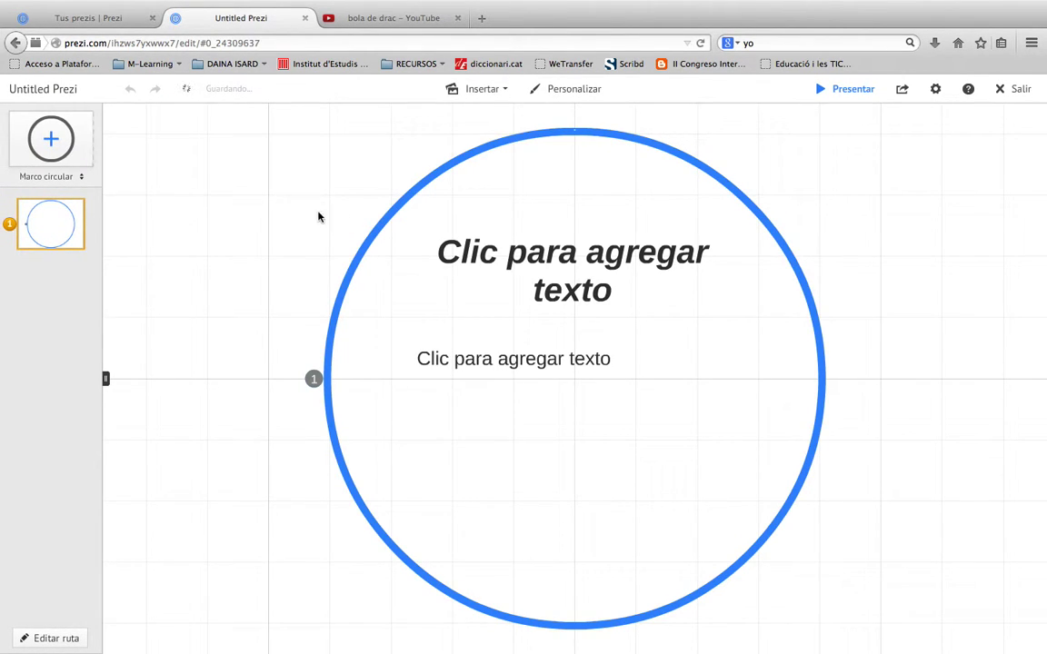
scroll(439, 269, up, 3)
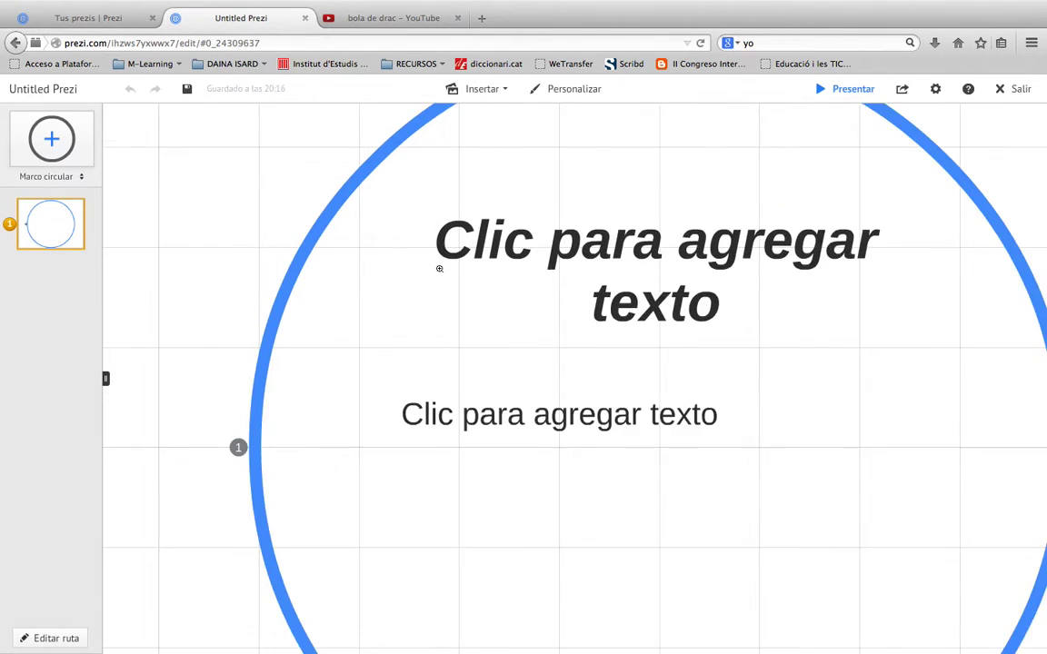
scroll(439, 269, down, 1)
scroll(439, 269, down, 5)
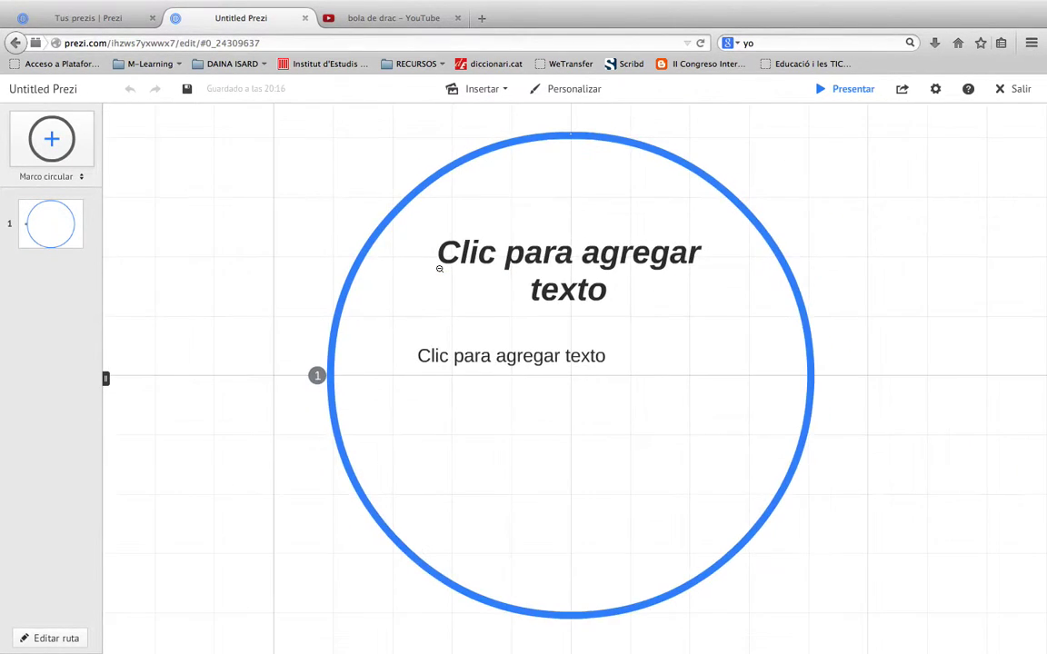
scroll(442, 274, up, 2)
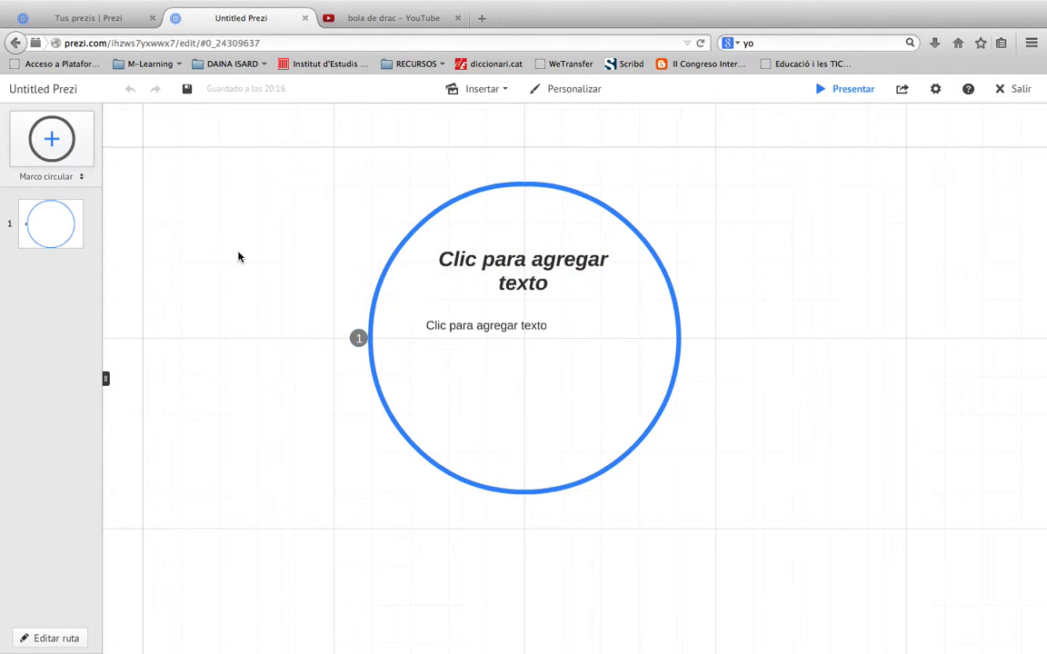
click(655, 182)
drag(654, 182, 662, 214)
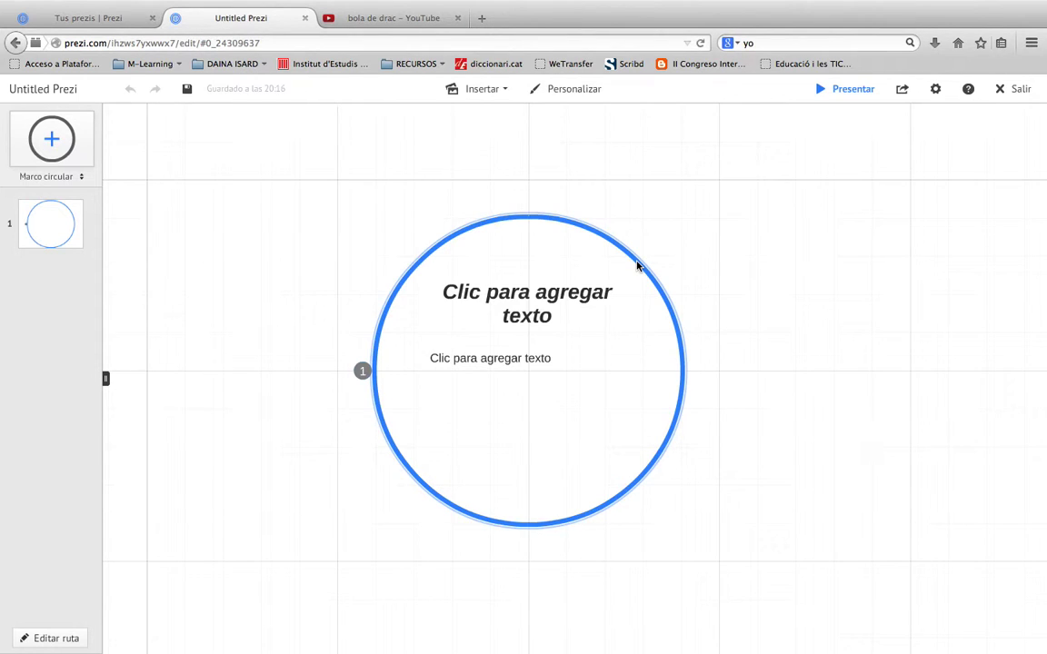
Try resizing, moving and rotating the circle frame, then delete it with Borrar
click(638, 266)
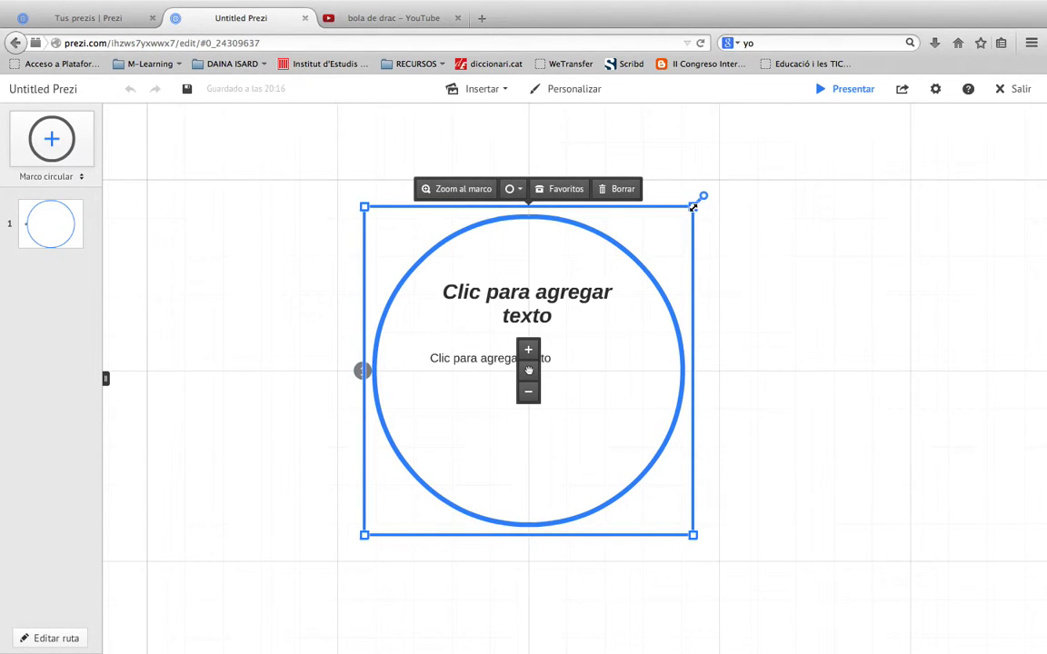
drag(693, 207, 656, 244)
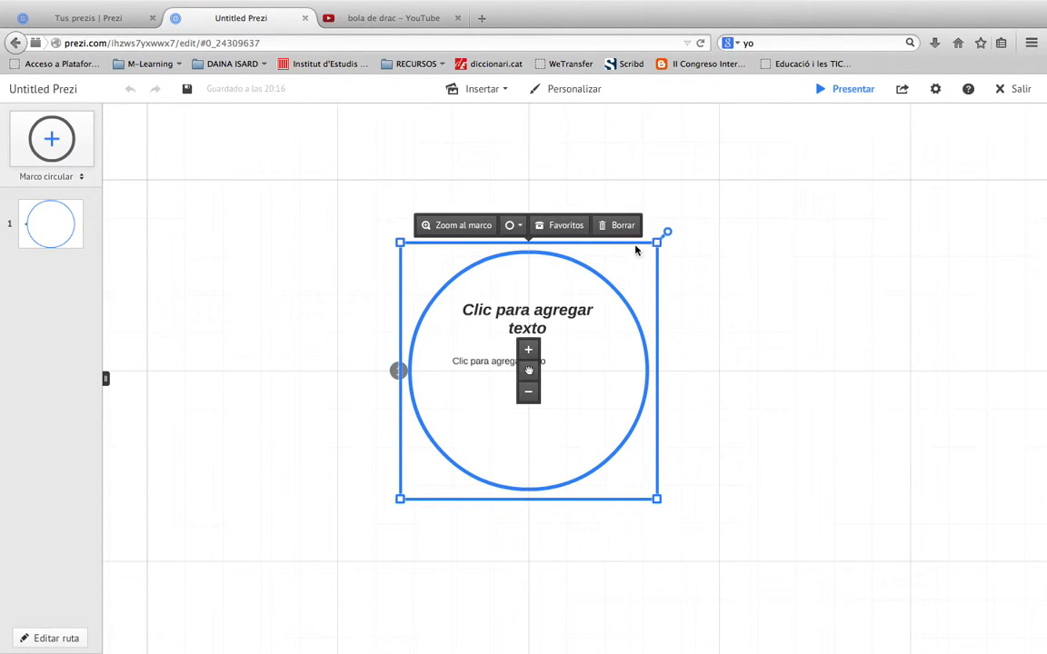
click(528, 350)
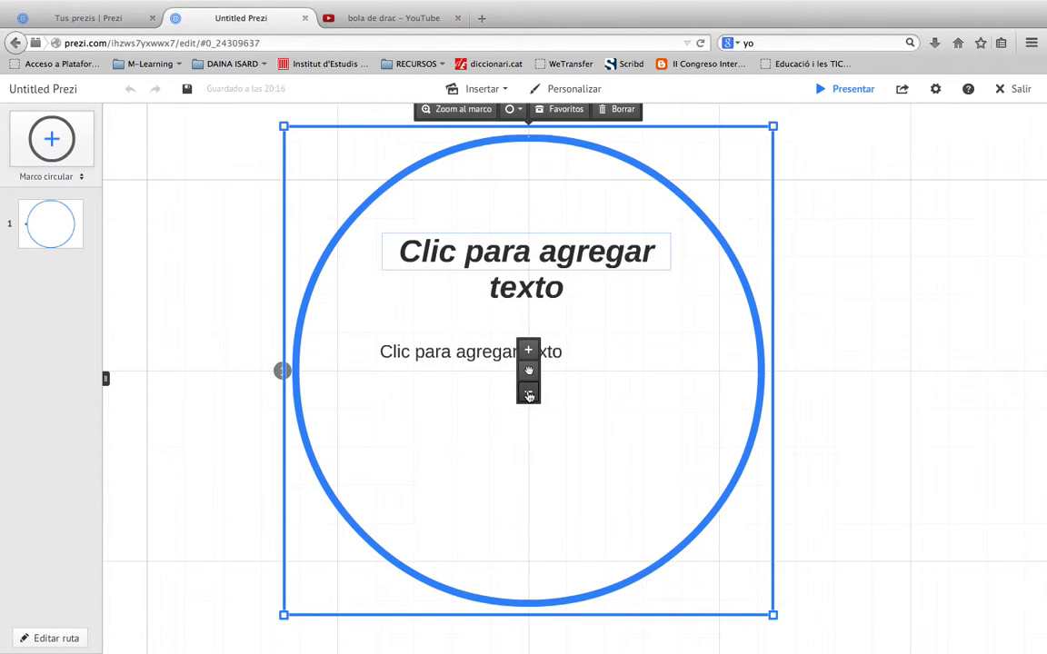
click(529, 393)
drag(528, 373, 583, 367)
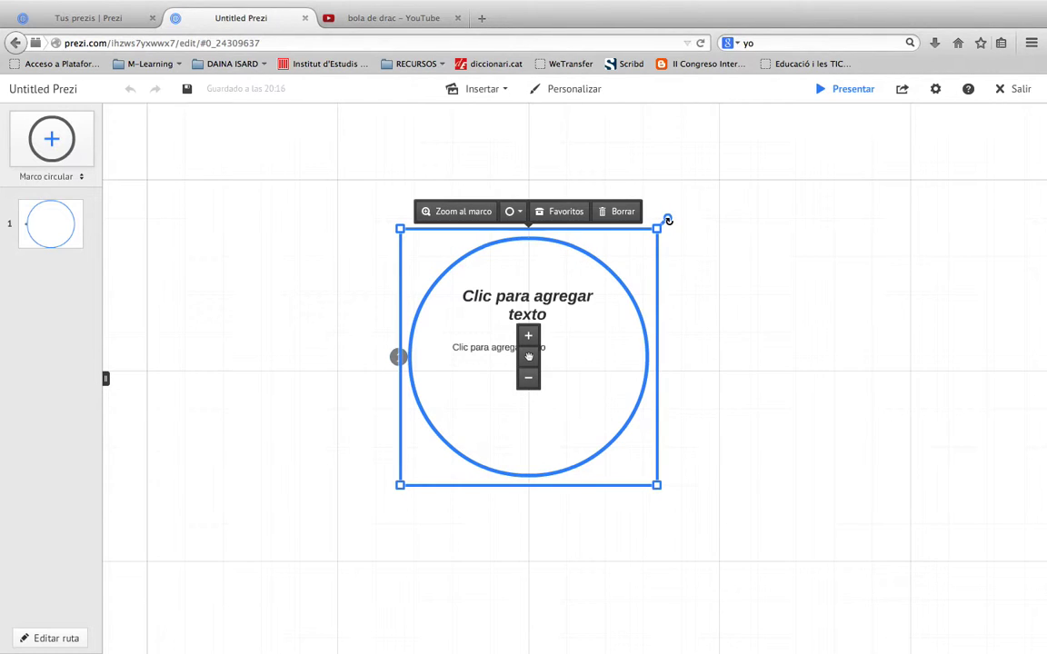
drag(668, 219, 477, 243)
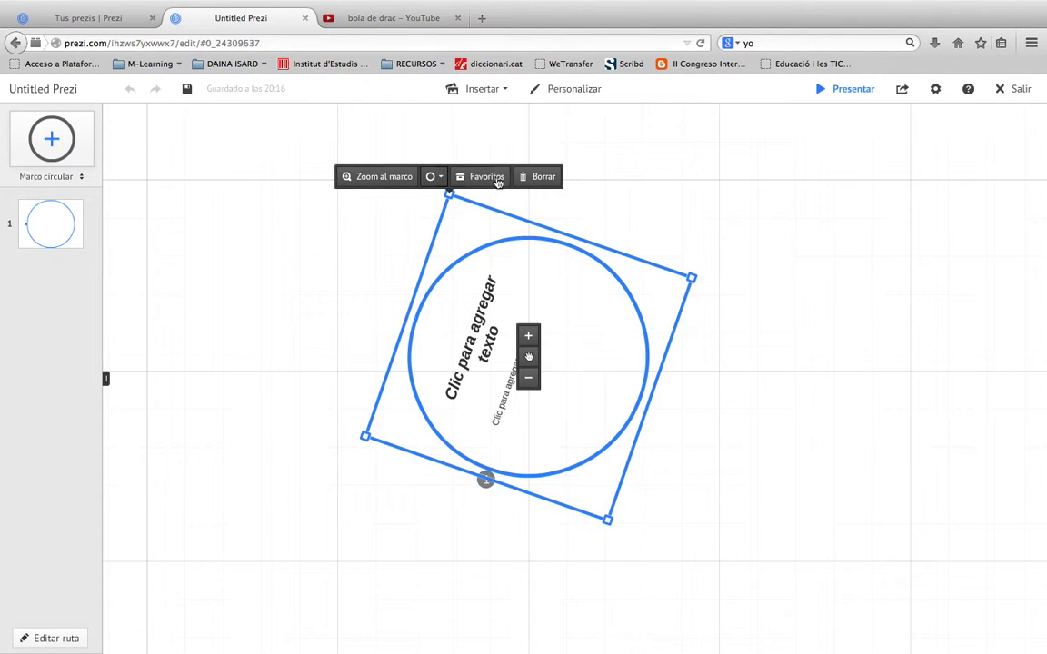
click(538, 178)
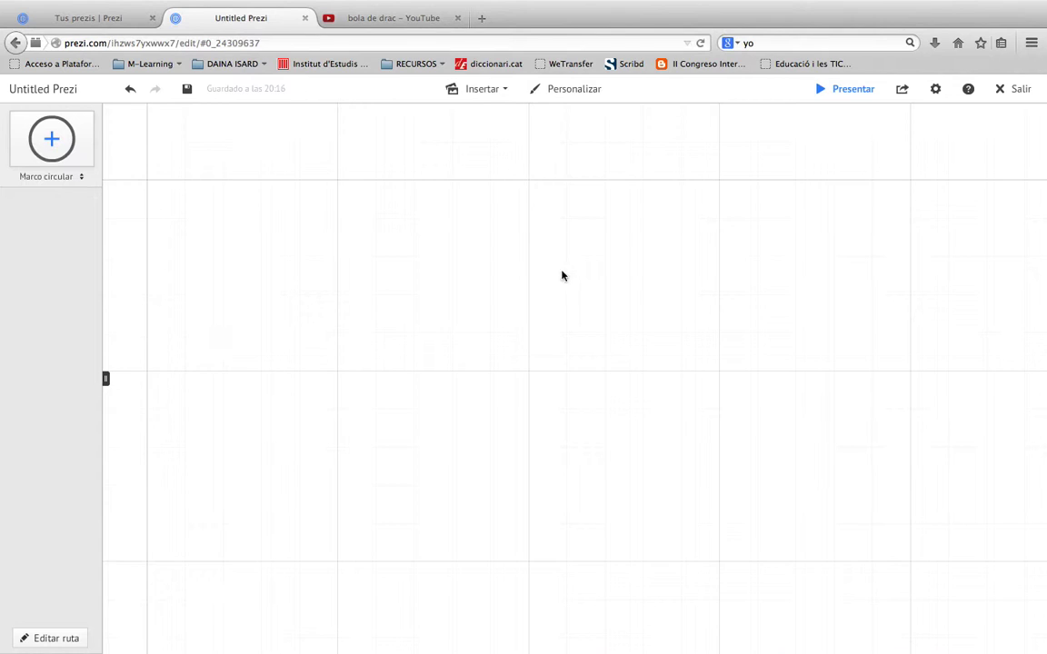
Type the full name on the canvas in Subtítulo style, bright green, with bold and italic off
click(371, 256)
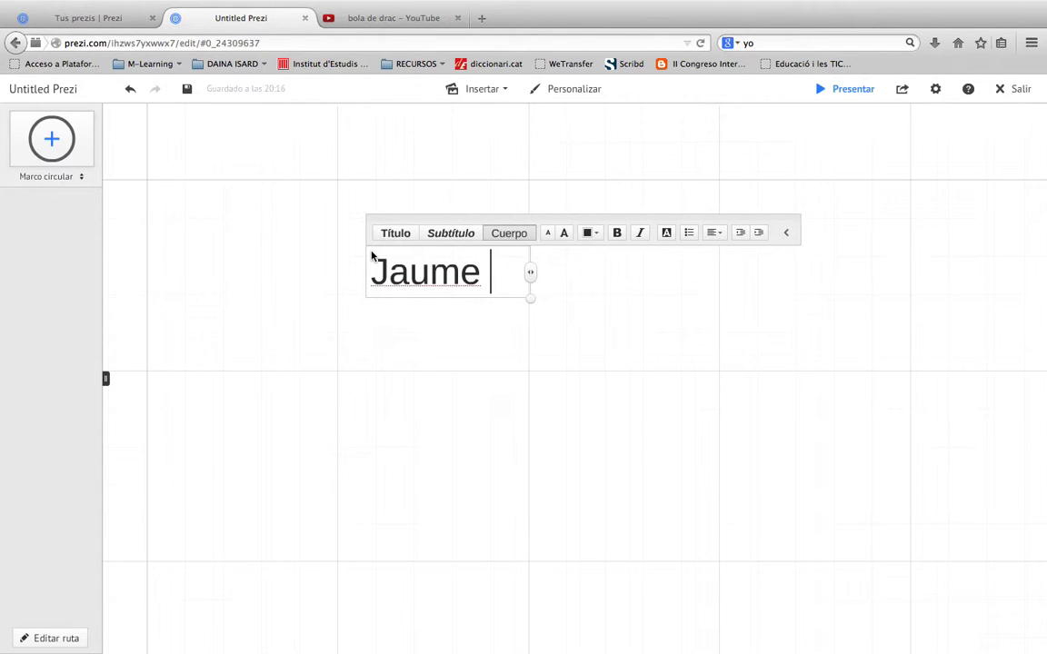
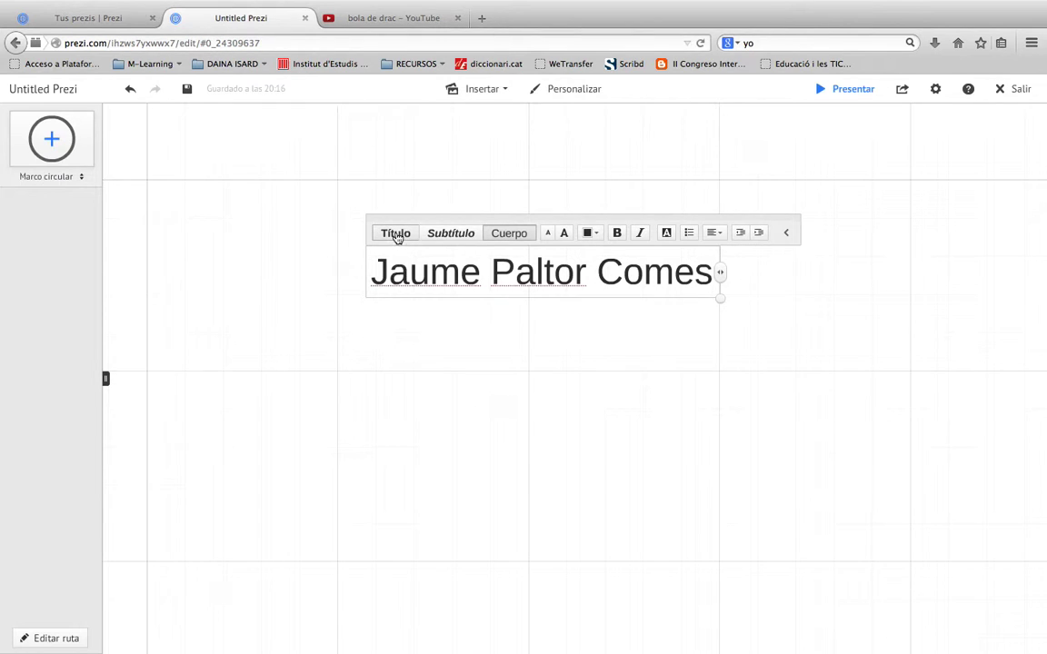
click(396, 233)
click(454, 233)
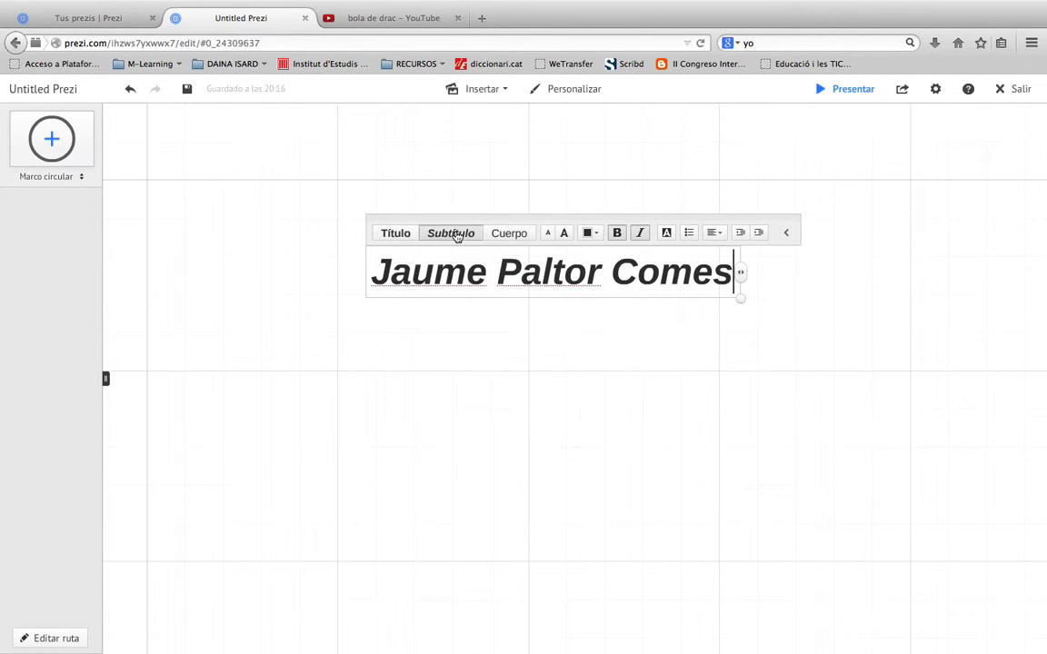
click(564, 235)
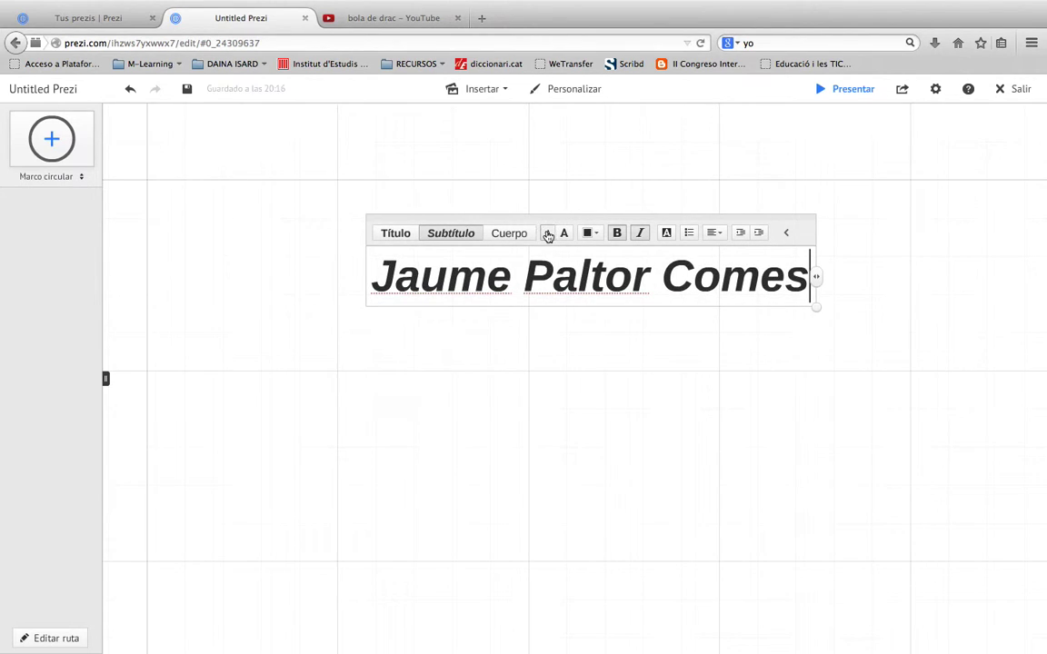
click(548, 235)
click(591, 234)
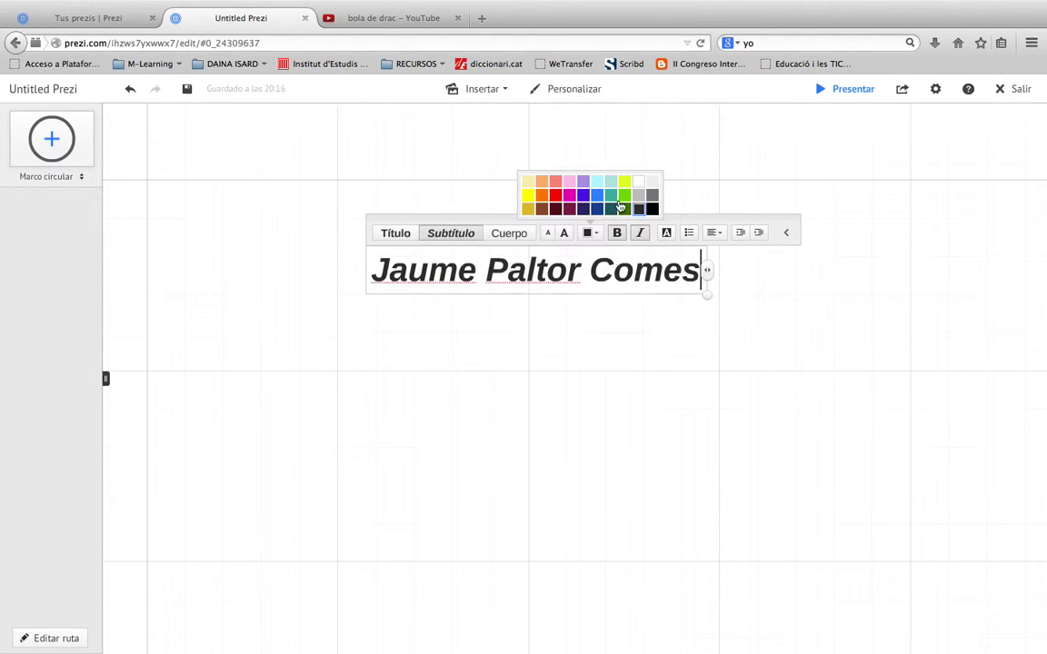
click(624, 195)
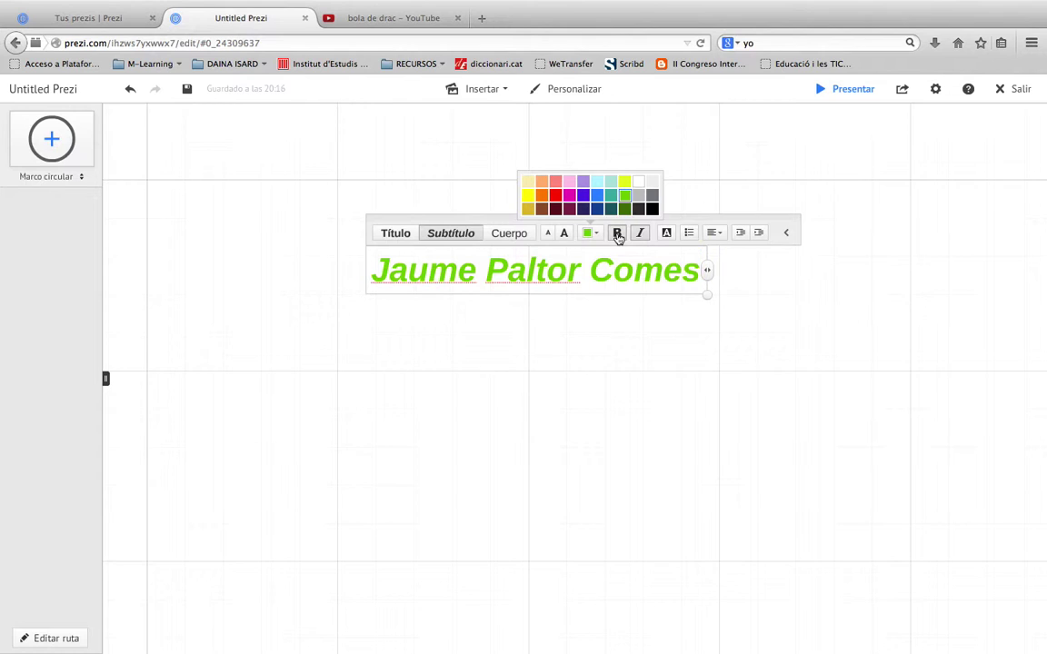
click(617, 234)
click(640, 235)
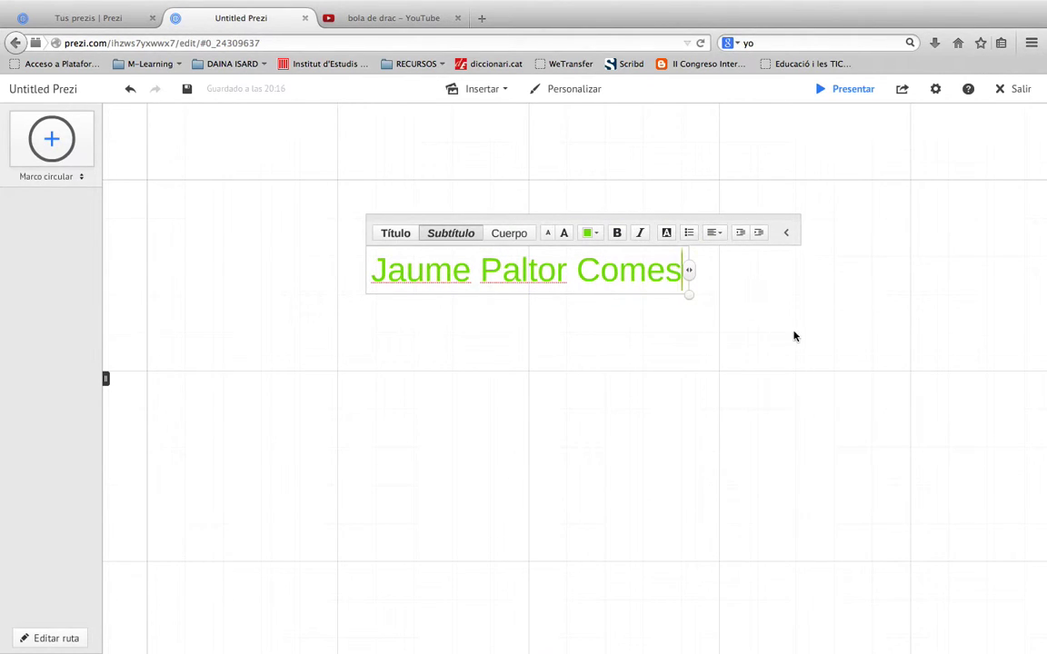
click(705, 342)
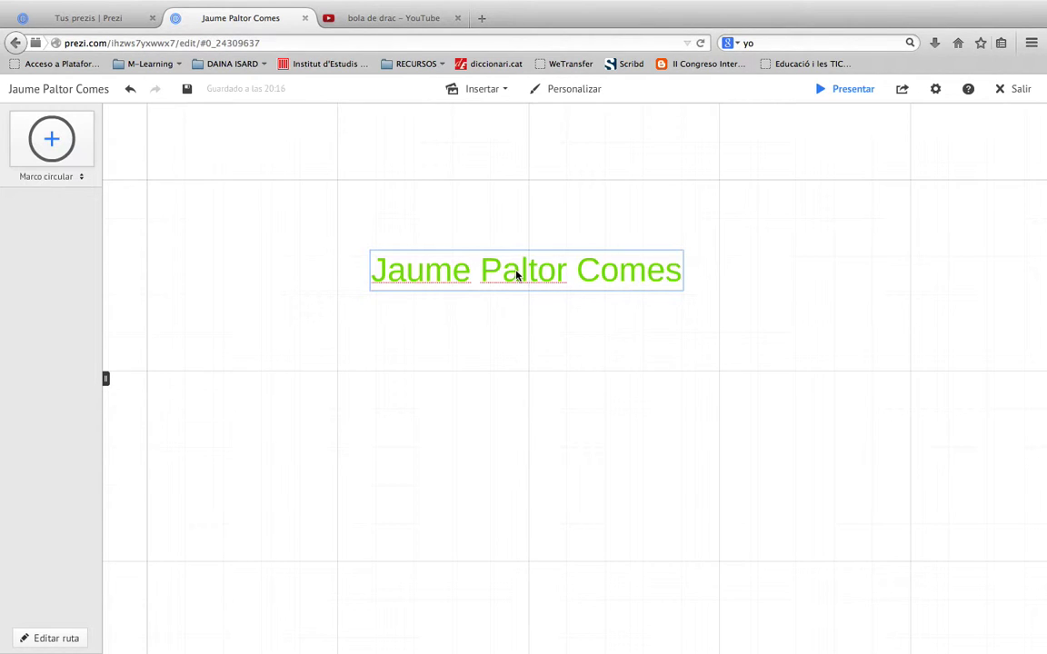
Enlarge the green name title, tilt it upward to the right and shift it left
click(516, 275)
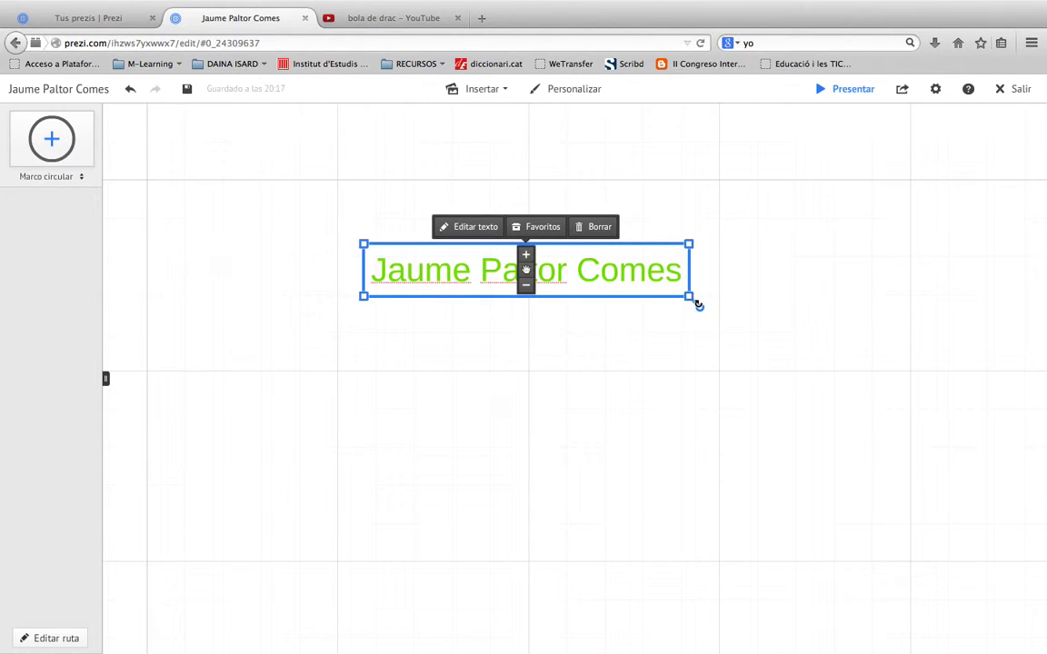
drag(690, 297, 760, 276)
drag(525, 269, 429, 259)
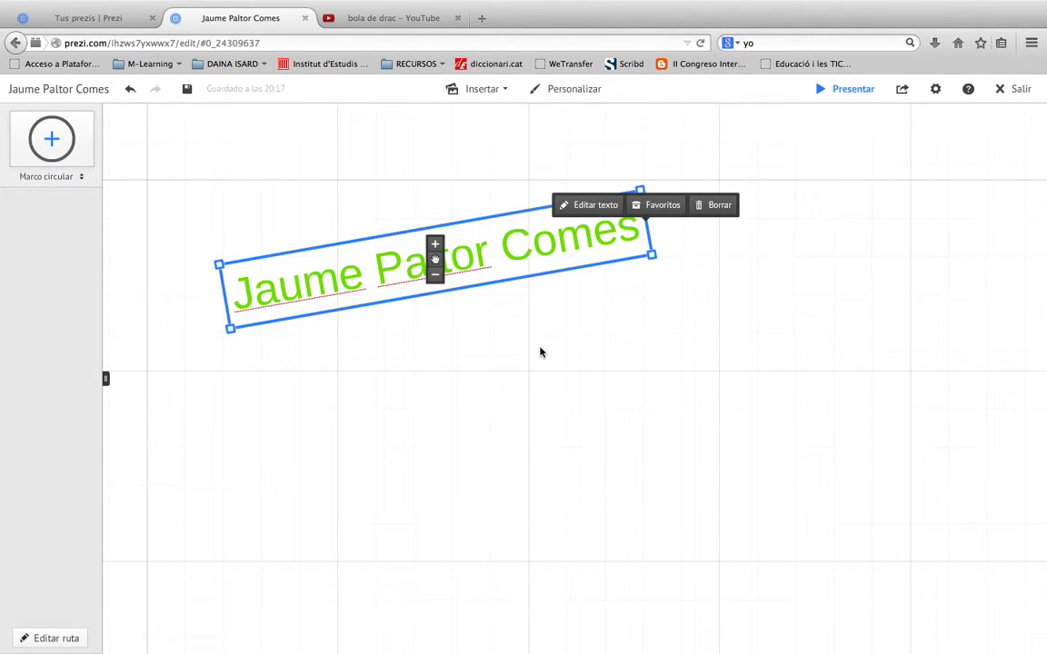
click(540, 353)
click(552, 329)
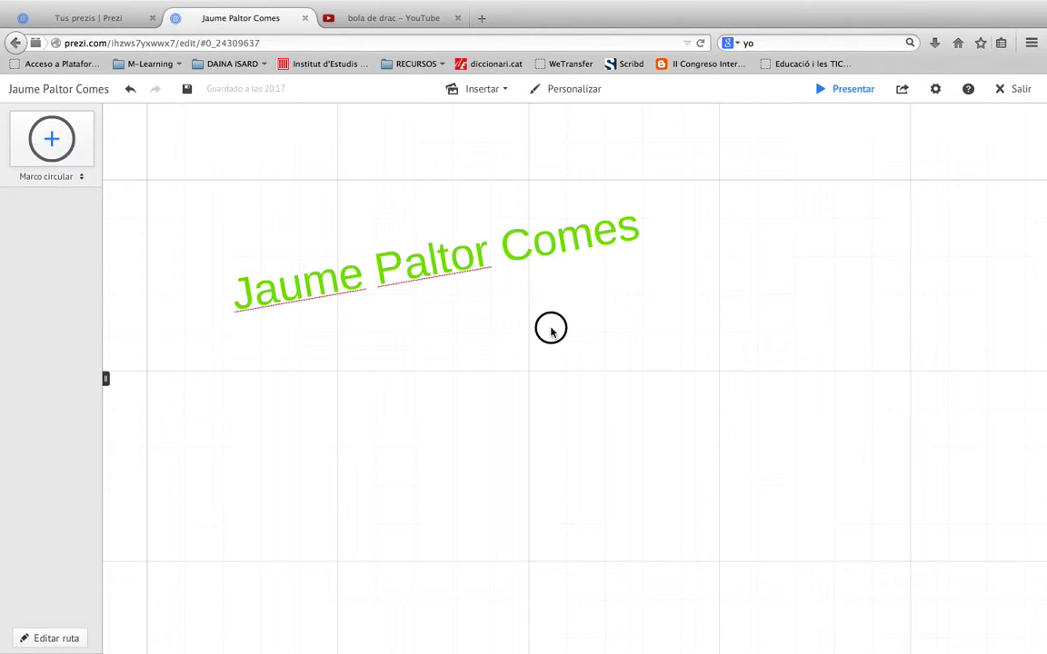
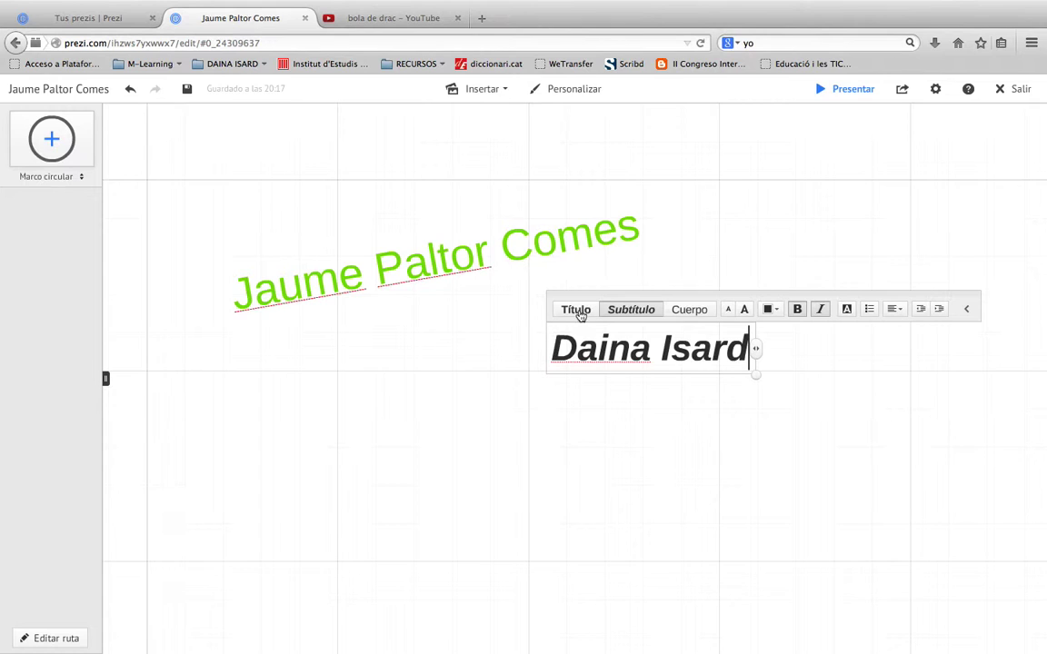
Type the second person's name, rotate it 90° to vertical and move it up beside the title
click(629, 400)
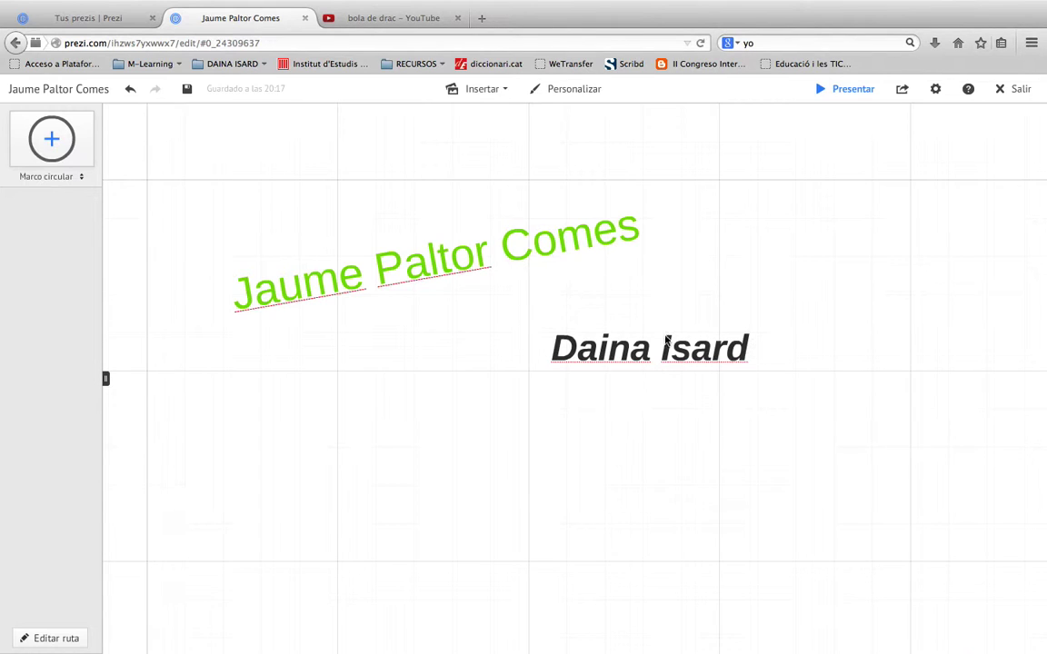
click(649, 348)
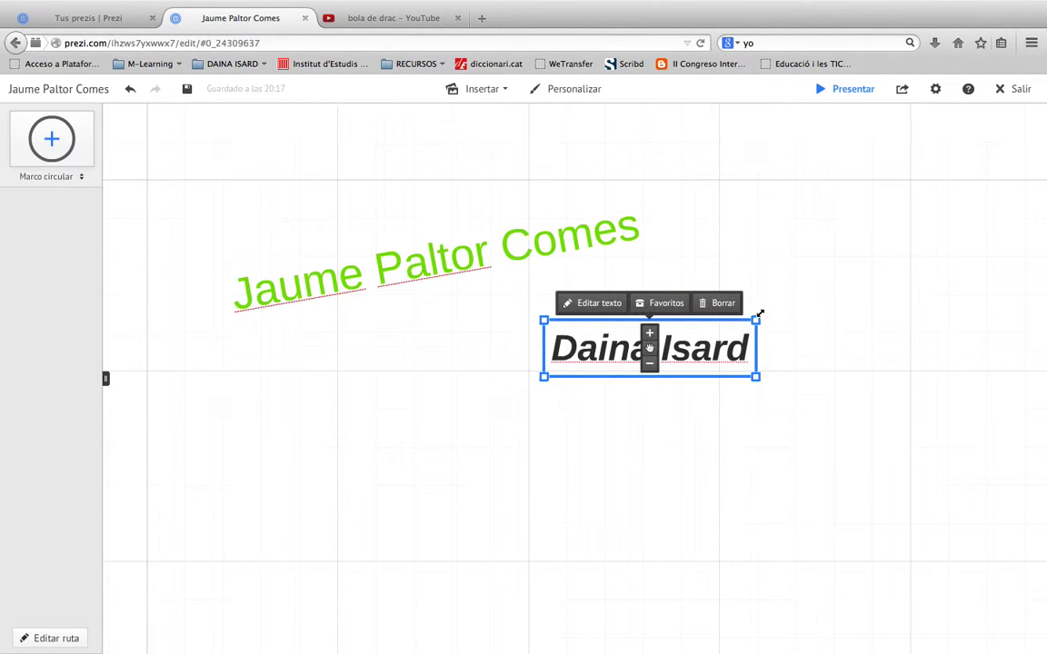
drag(766, 310, 701, 435)
drag(650, 341, 664, 211)
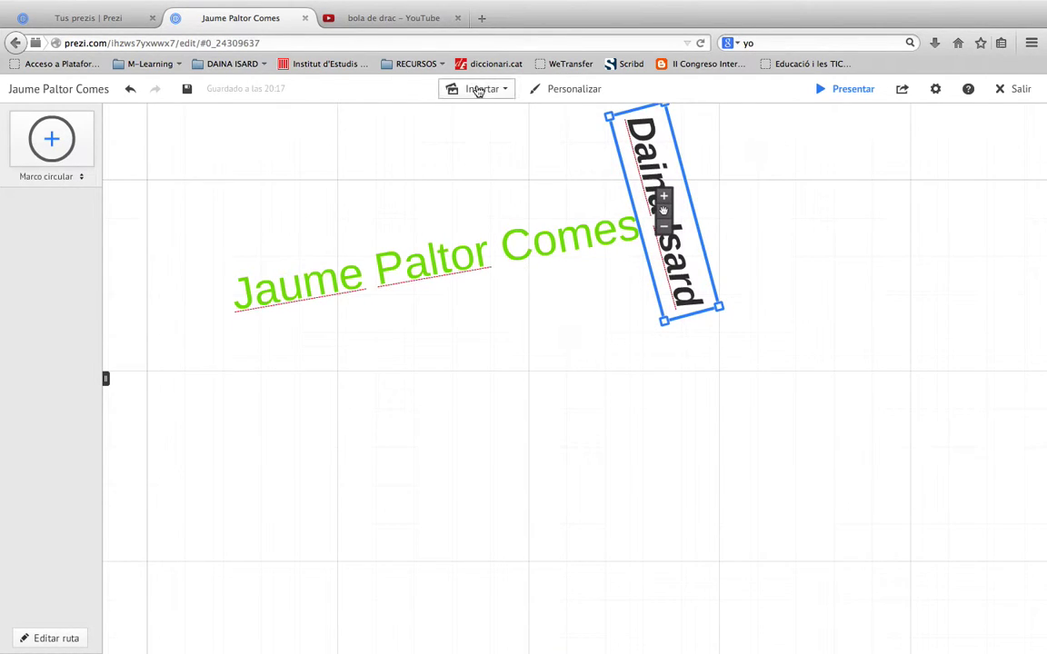
Search web images for 'escuela' through Insertar > Imagen
click(507, 94)
click(507, 94)
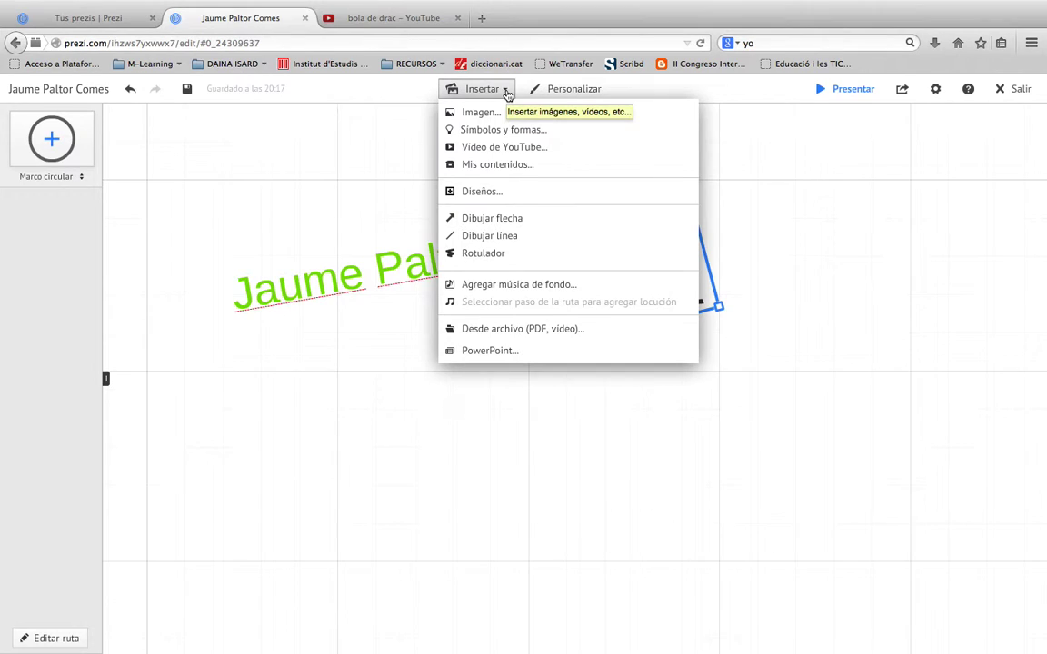
click(479, 111)
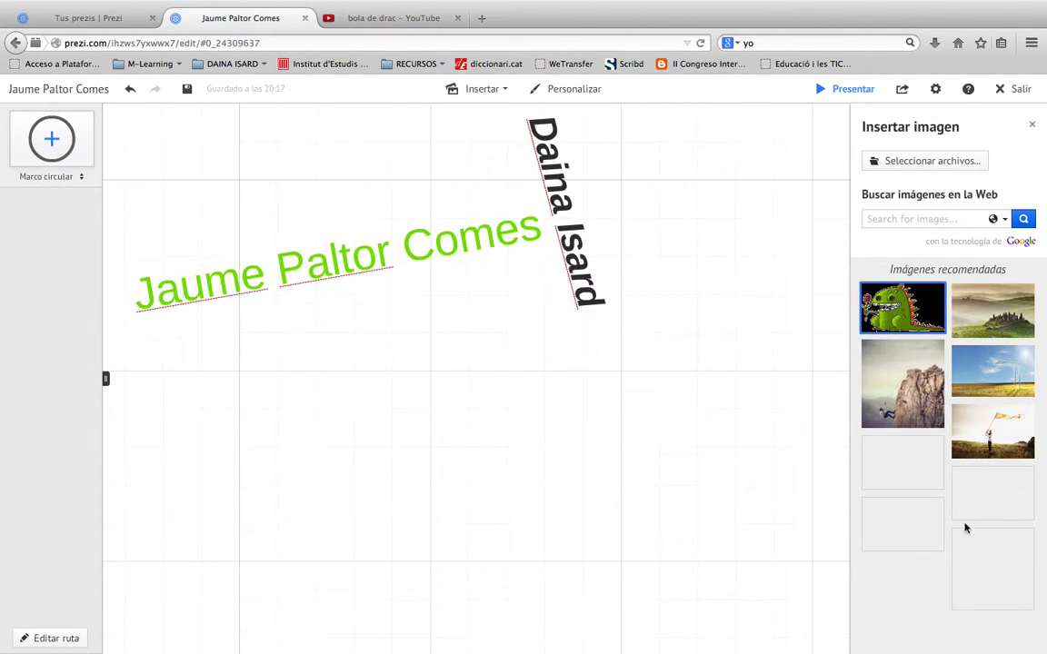
click(880, 219)
text(esquela)
key(Return)
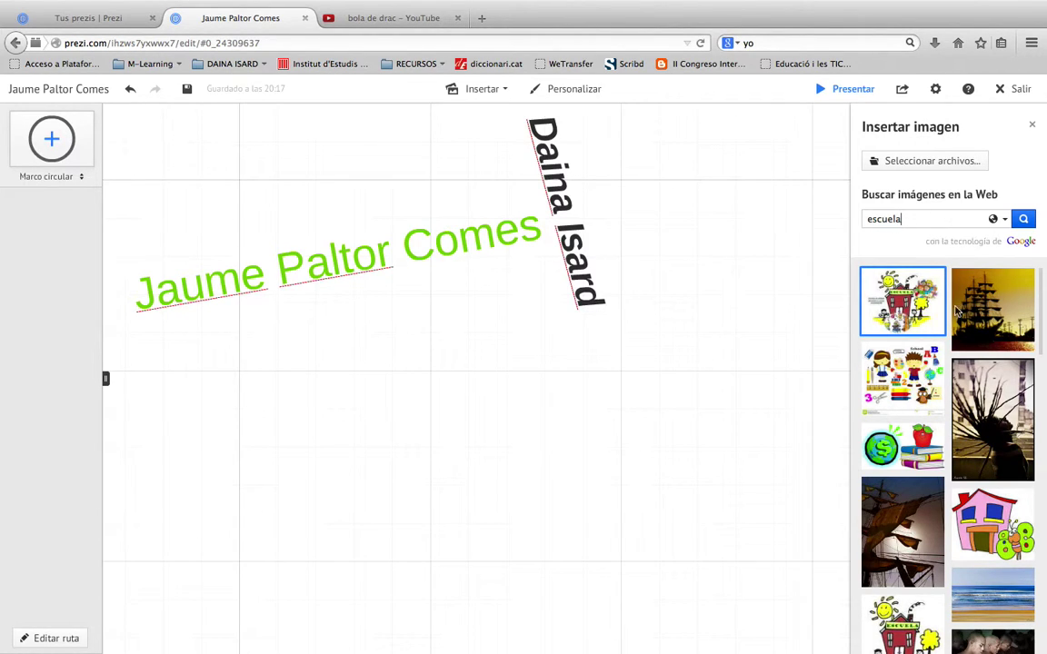
Place the pink schoolhouse clipart, shrink and tilt it beside the vertical name, then clear the search
drag(968, 509, 462, 383)
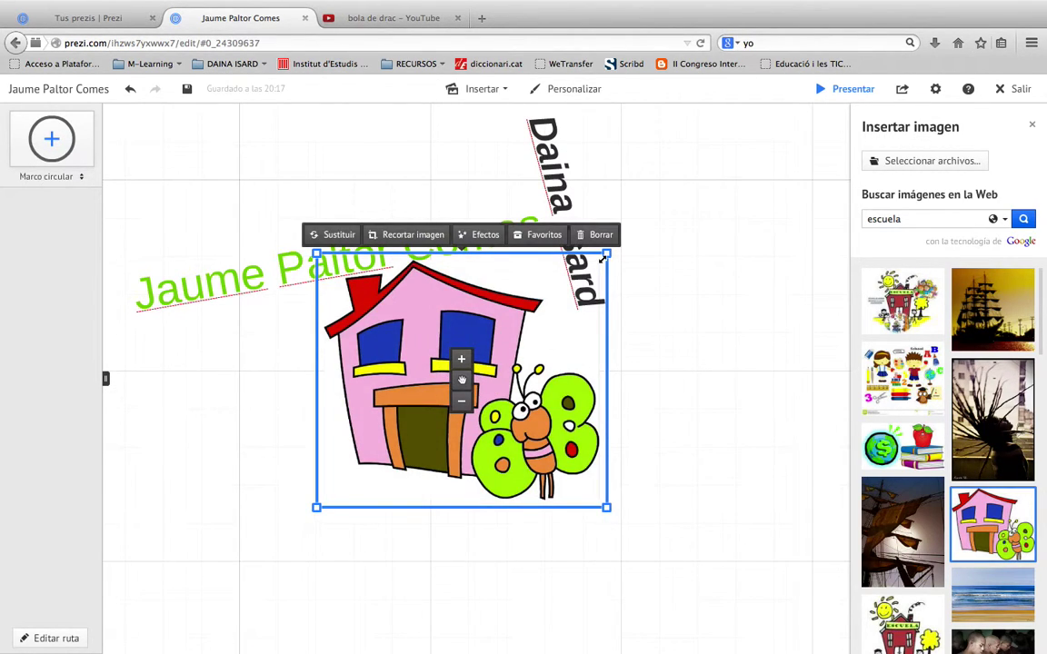
drag(598, 258, 557, 295)
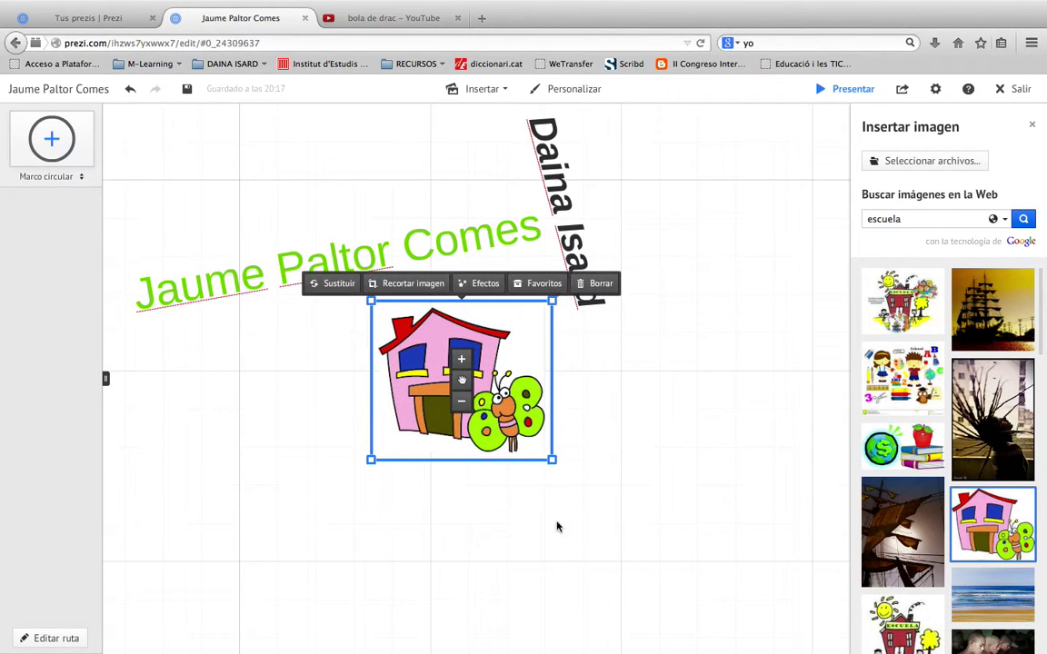
drag(561, 468, 580, 438)
drag(463, 382, 524, 327)
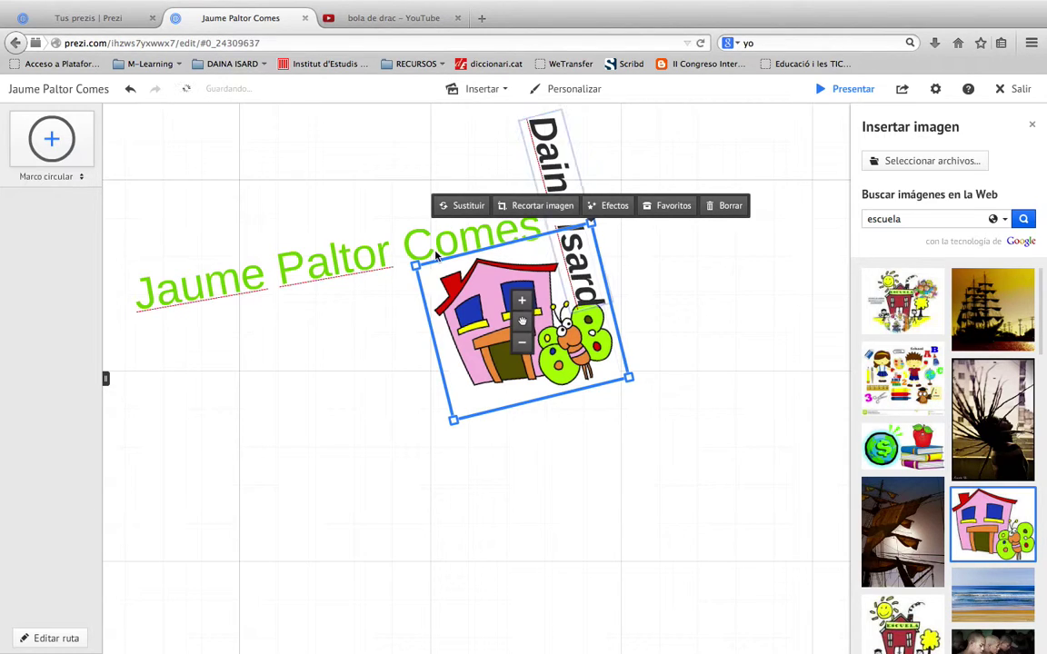
click(906, 219)
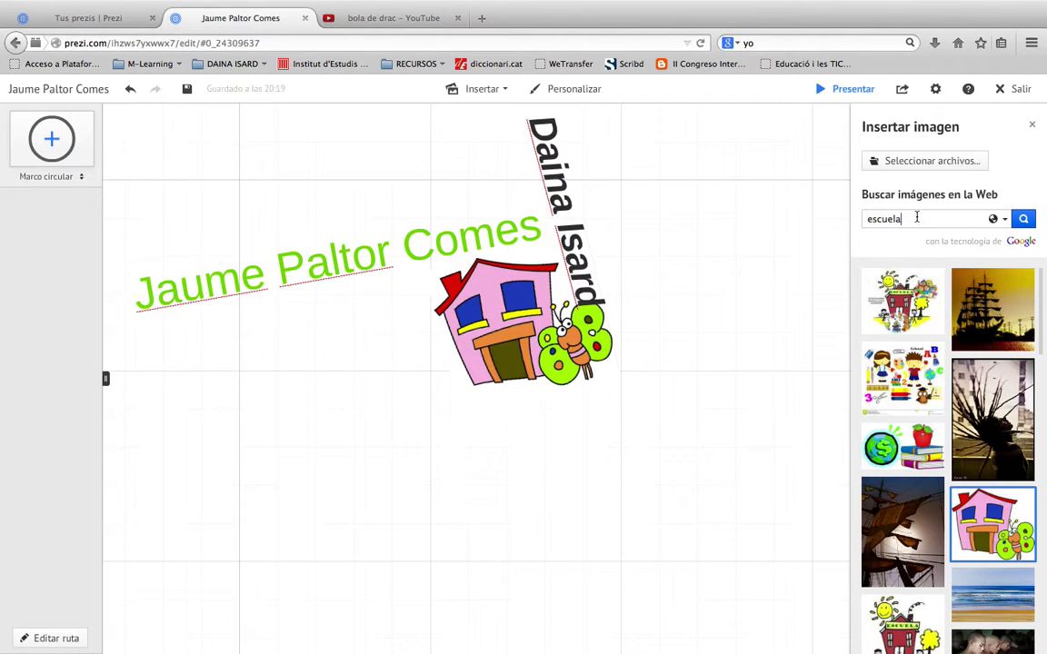
key(super+a)
Search web images for 'manzana.png'
key(BackSpace)
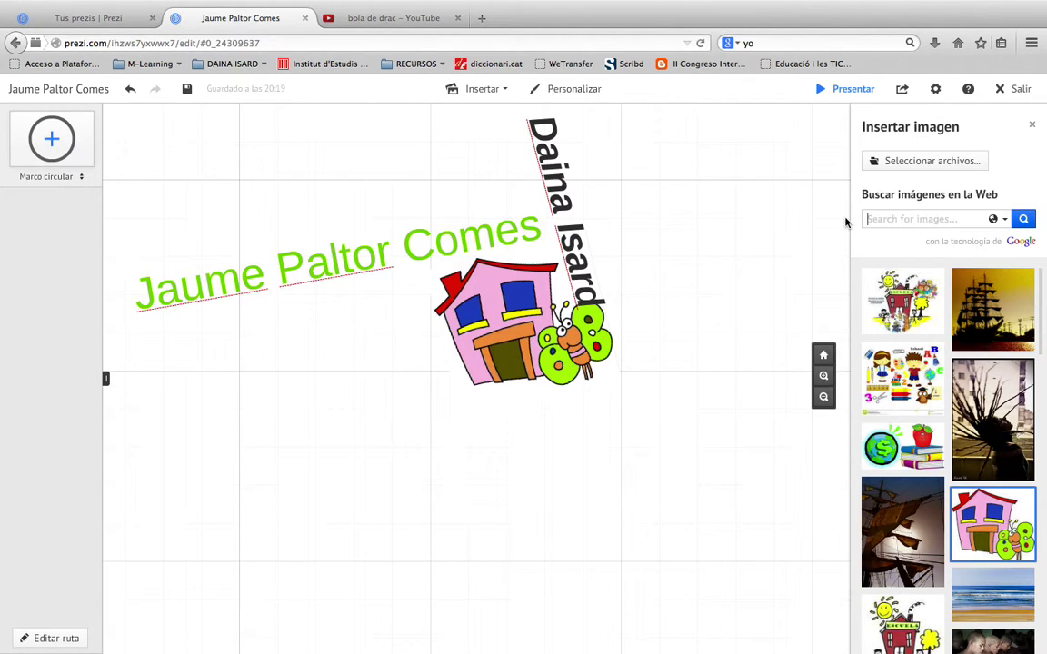
text(manzana.png)
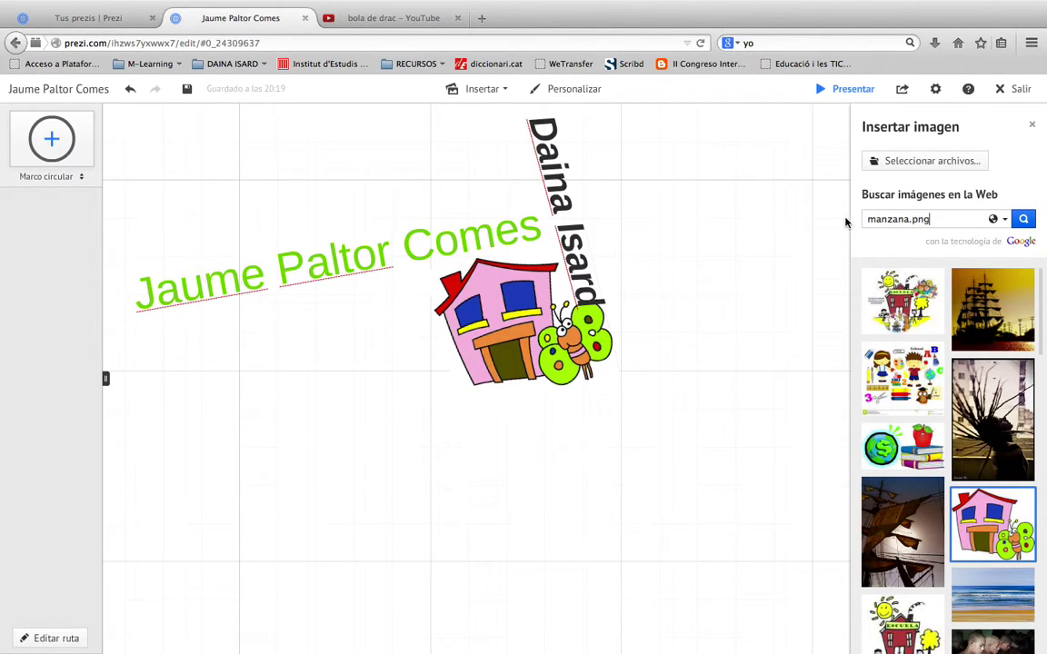
key(Return)
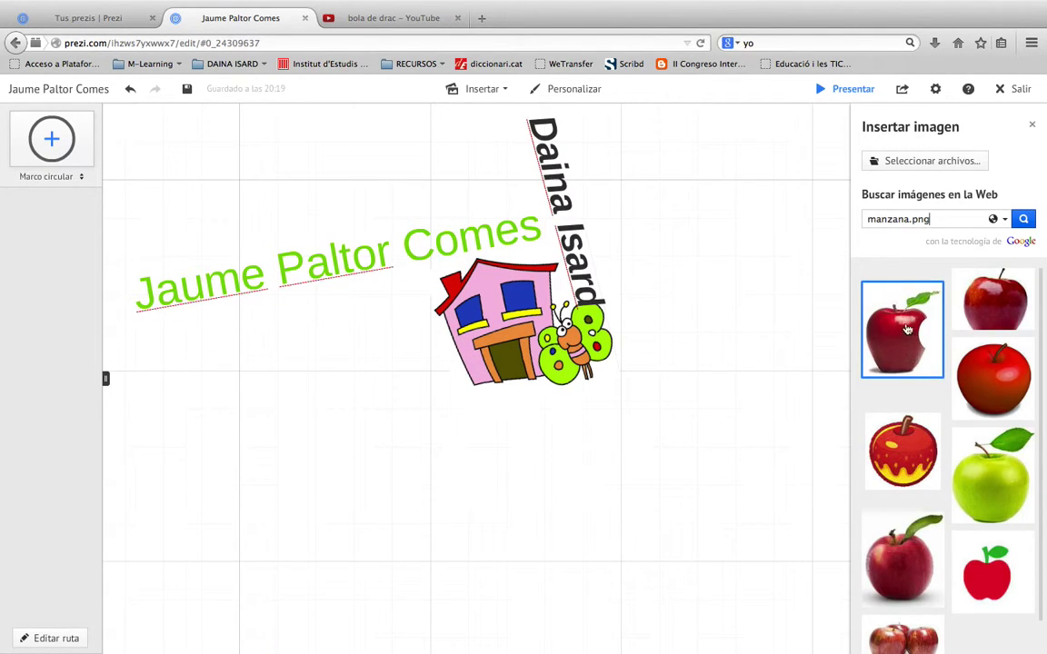
Place the first red bitten apple, shrink it and move it to the canvas's upper right
drag(891, 345, 553, 307)
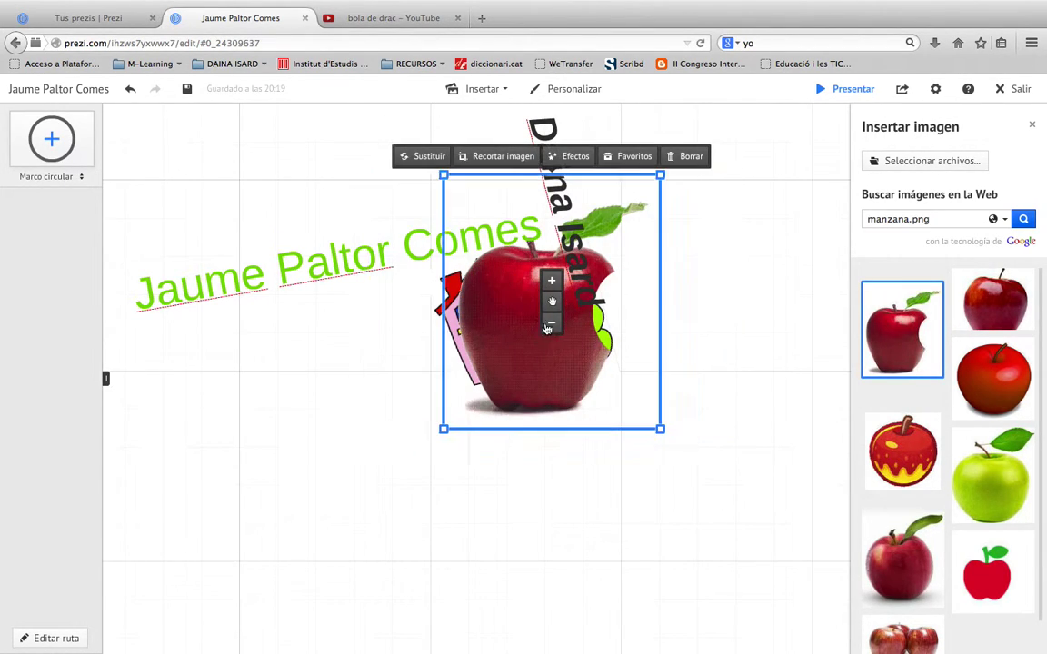
drag(551, 305, 563, 344)
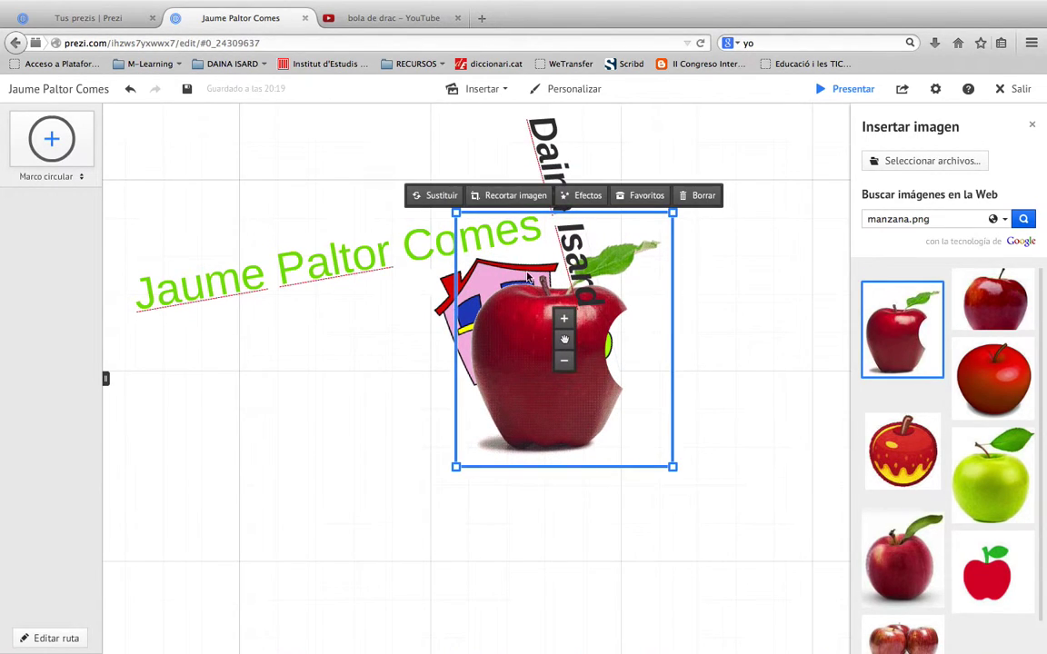
drag(672, 468, 609, 393)
drag(563, 342, 469, 382)
drag(543, 368, 751, 237)
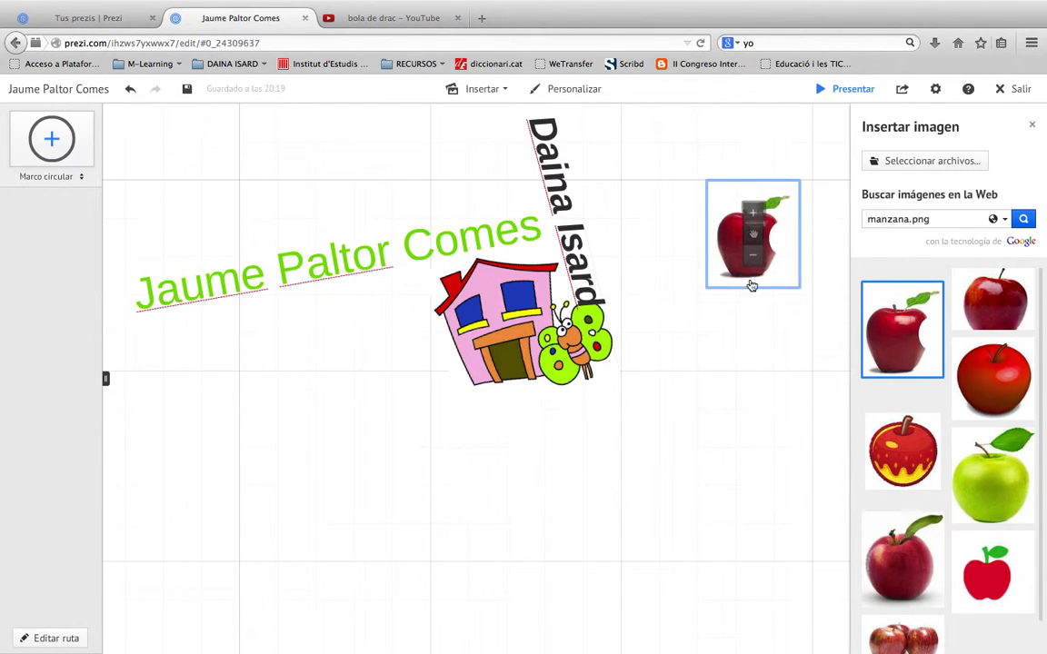
click(736, 349)
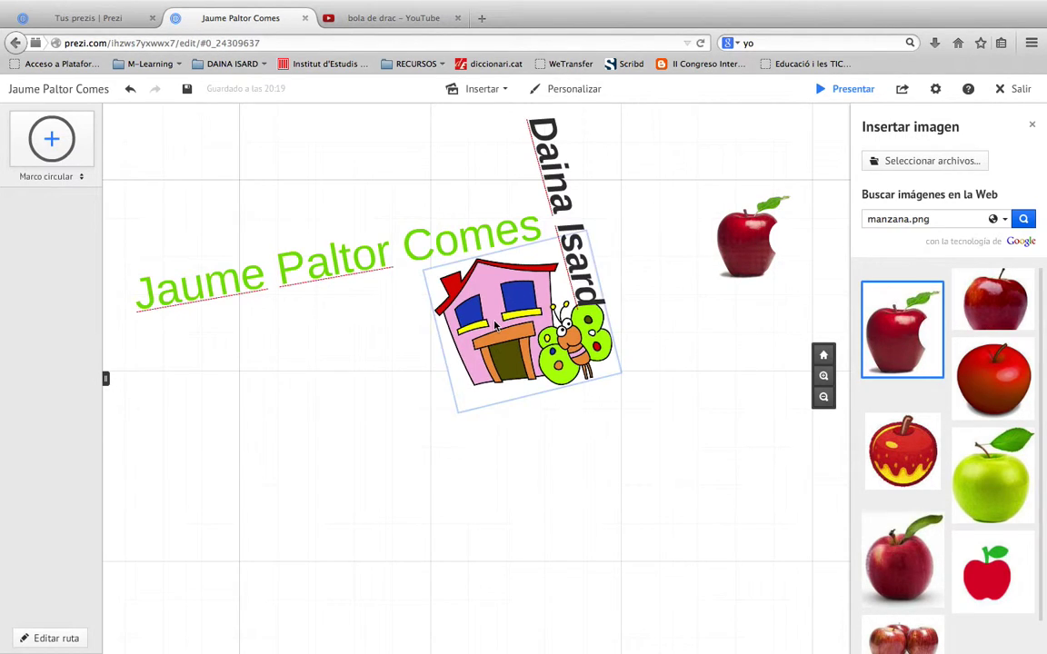
click(468, 290)
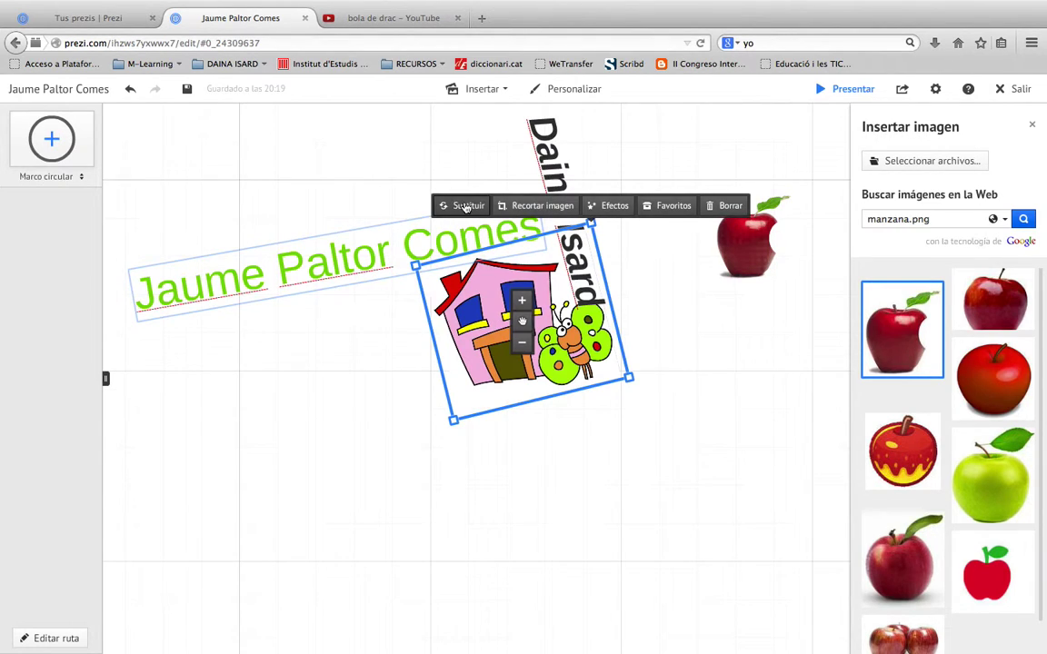